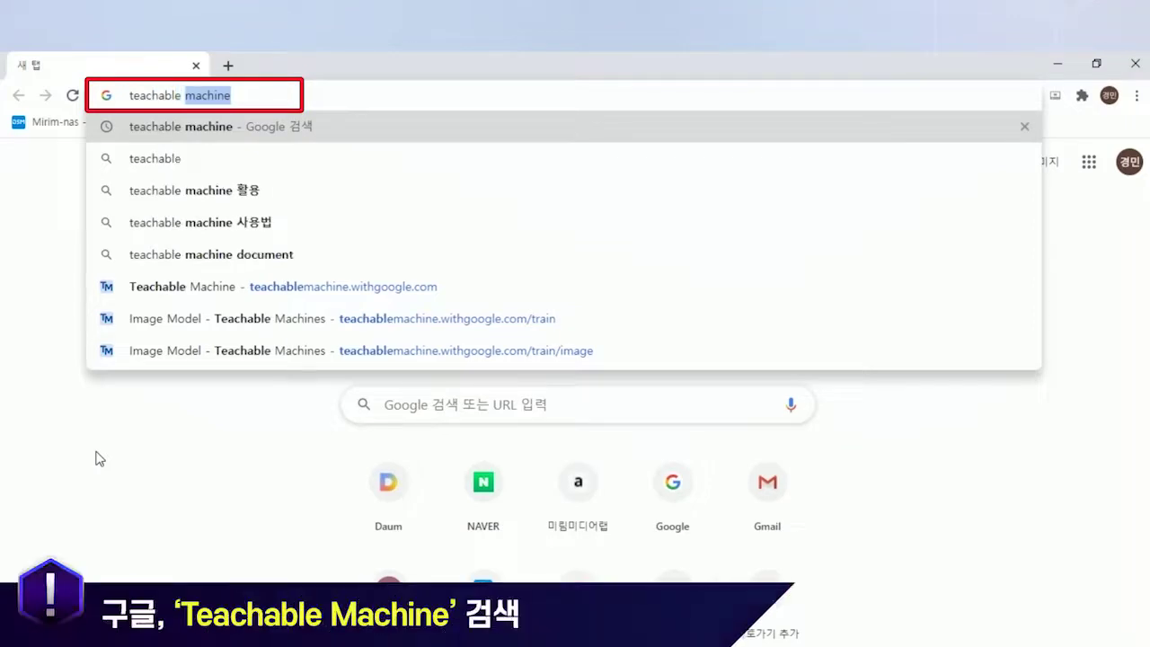
Search Google for "teachable machine" and open the Teachable Machine site from the results
key("BackSpace")
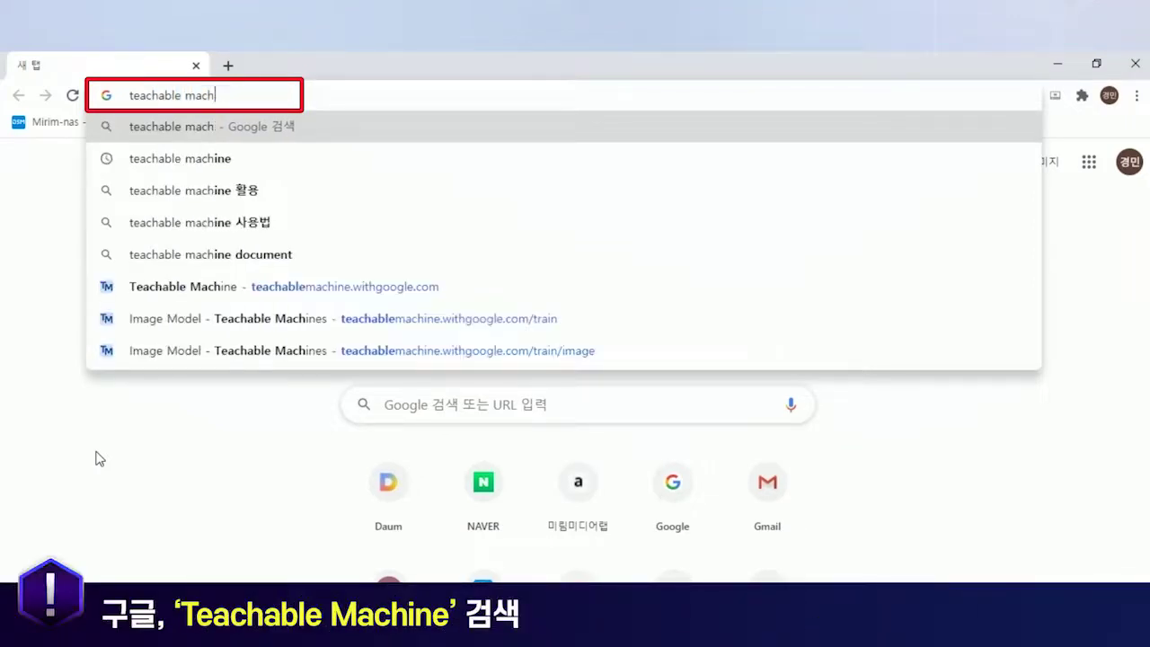
type("ine")
key("Return")
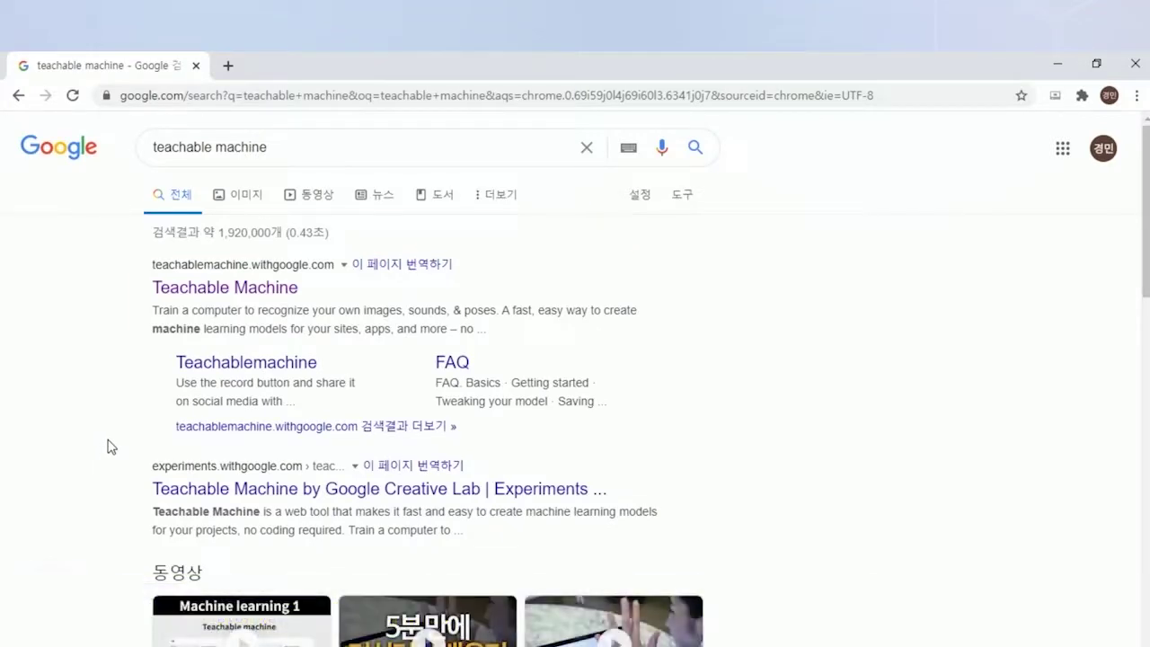
left_click(236, 289)
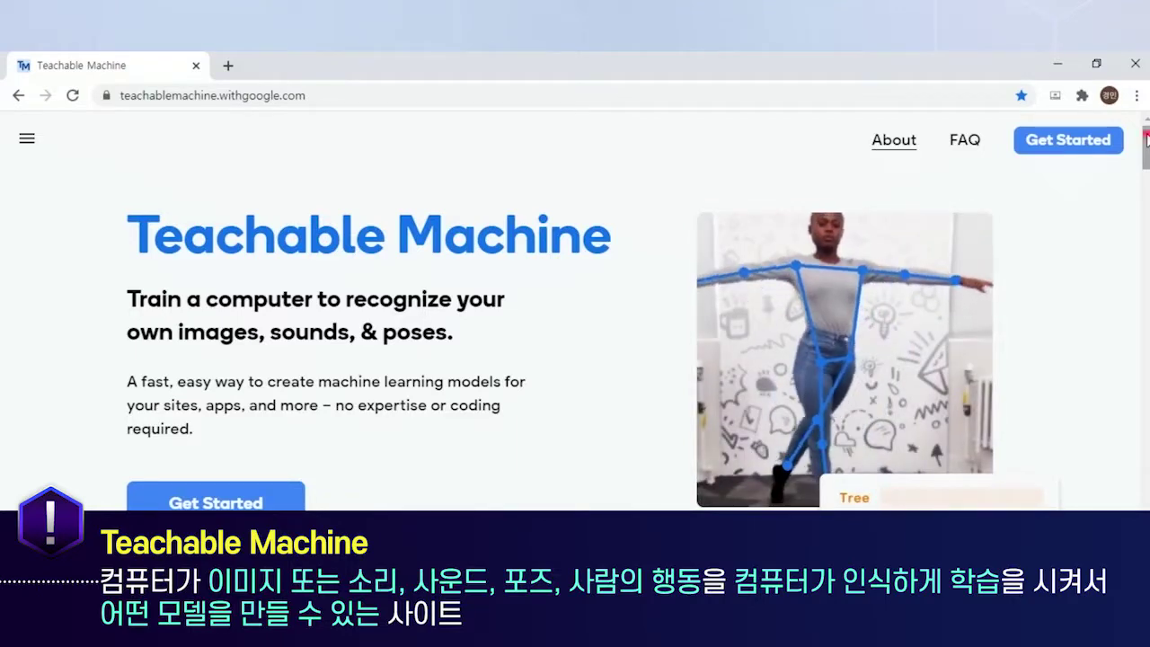
Look through the Teachable Machine home page: introduction video, how to use it, what can teach it, tutorials and the made-with projects
scroll(1147, 137, "down", 5)
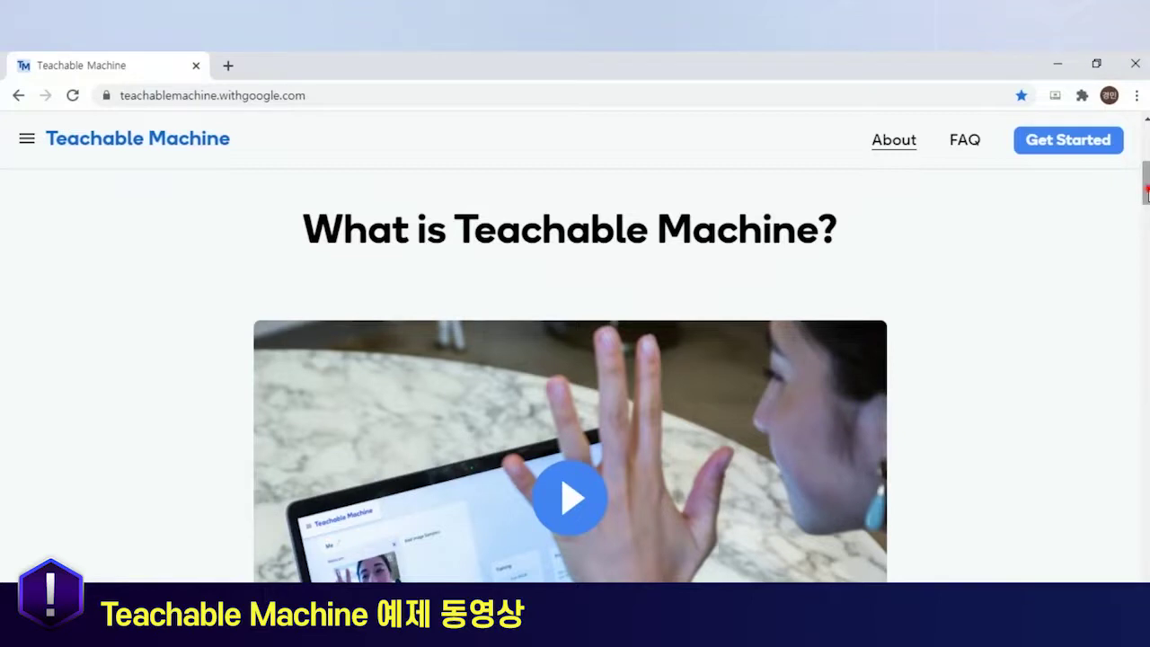
left_click_drag(1147, 194, 1146, 203)
scroll(575, 360, "down", 7)
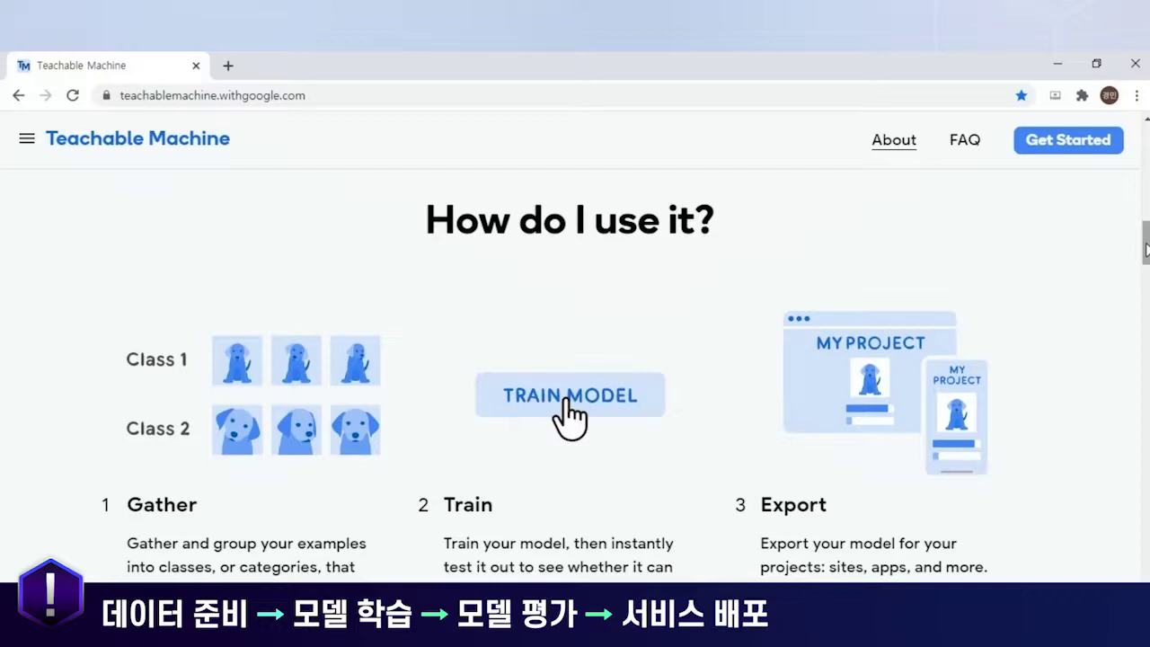
left_click_drag(1146, 249, 1147, 304)
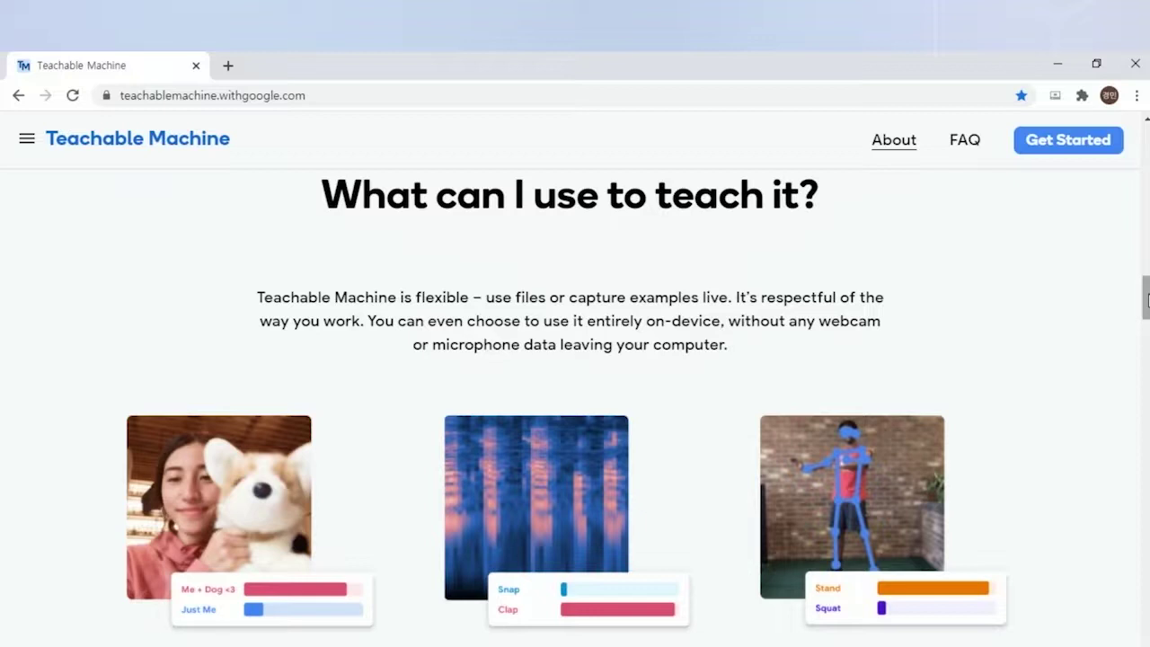
left_click_drag(1147, 299, 1148, 354)
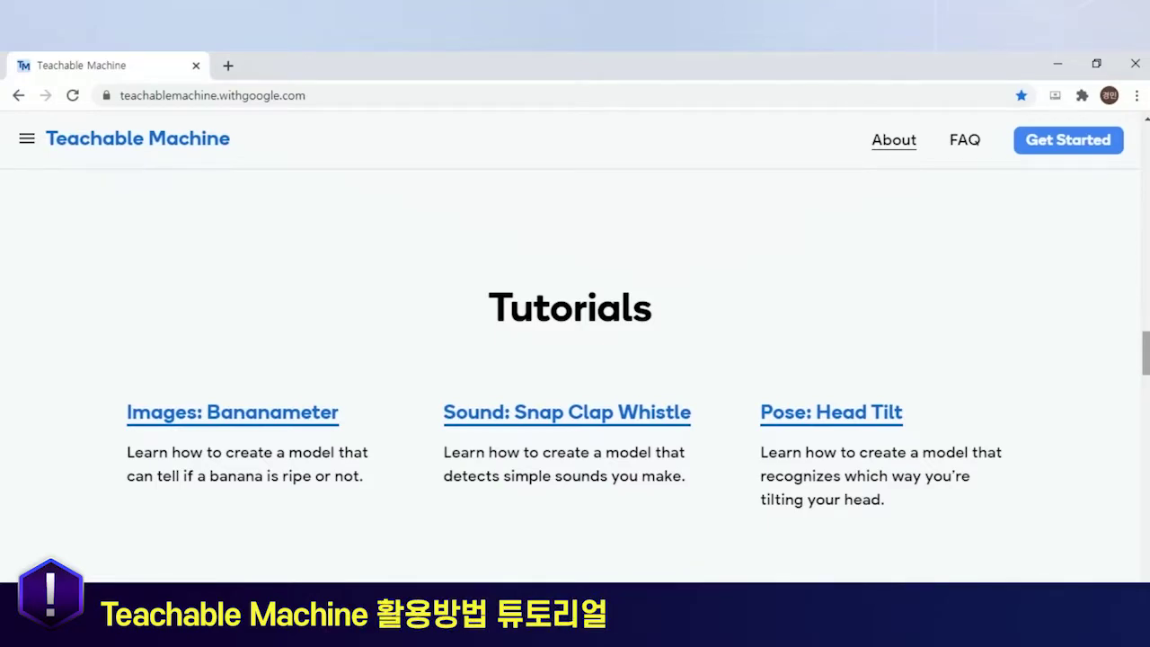
scroll(575, 360, "down", 5)
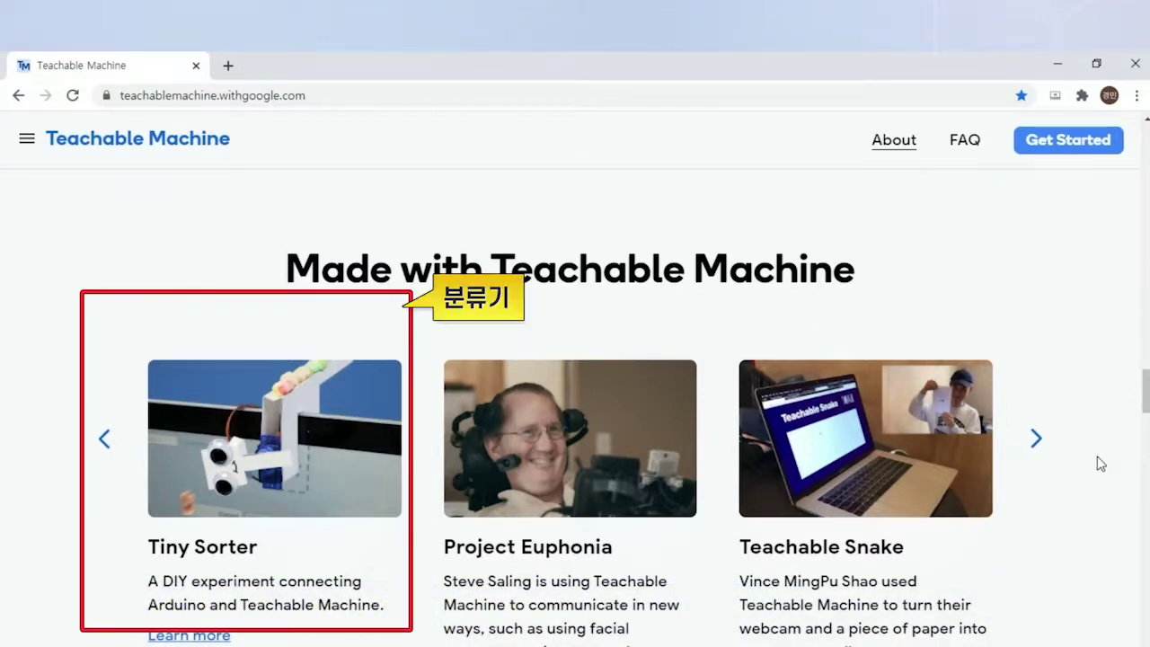
Open the Tiny Sorter project's page and look over its Arduino and Teachable Machine demo
left_click(173, 635)
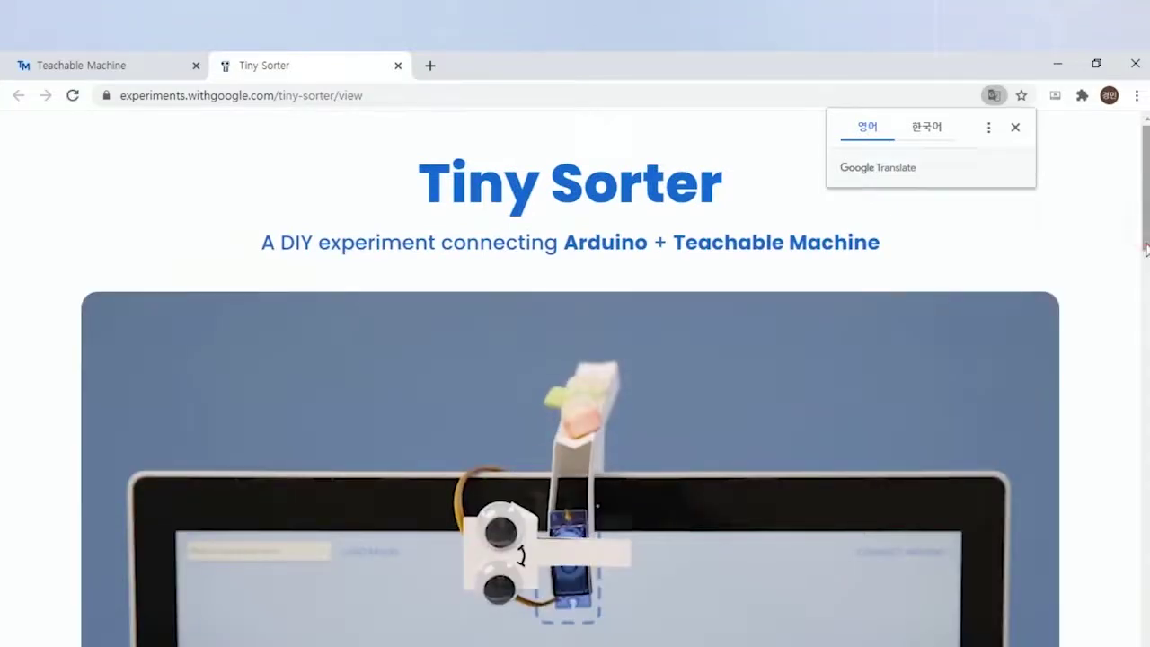
left_click_drag(1146, 234, 1147, 250)
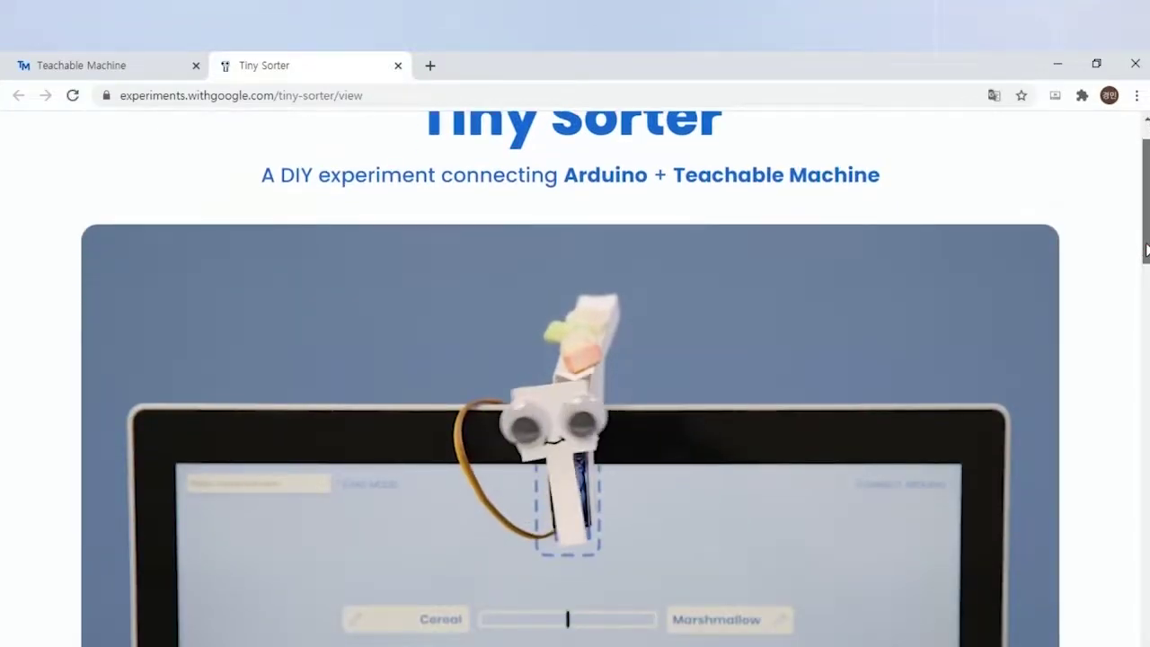
scroll(1124, 316, "down", 1)
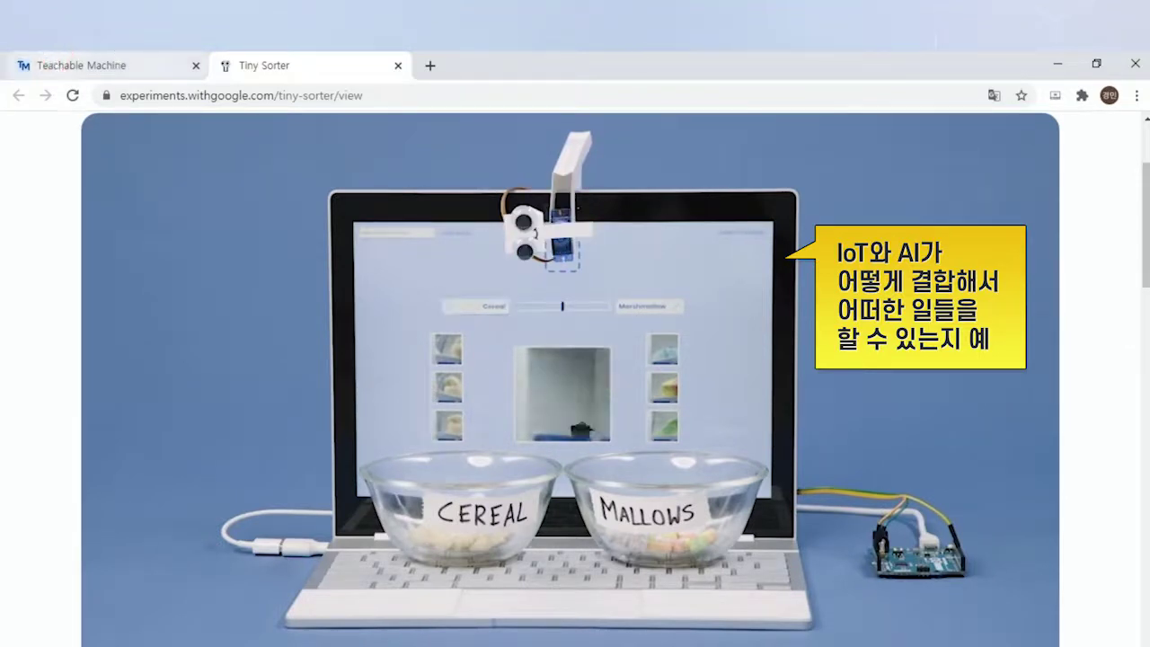
Go back to the Teachable Machine home page and review the For Learning lessons and the Tweets section
left_click(99, 64)
scroll(1146, 406, "down", 5)
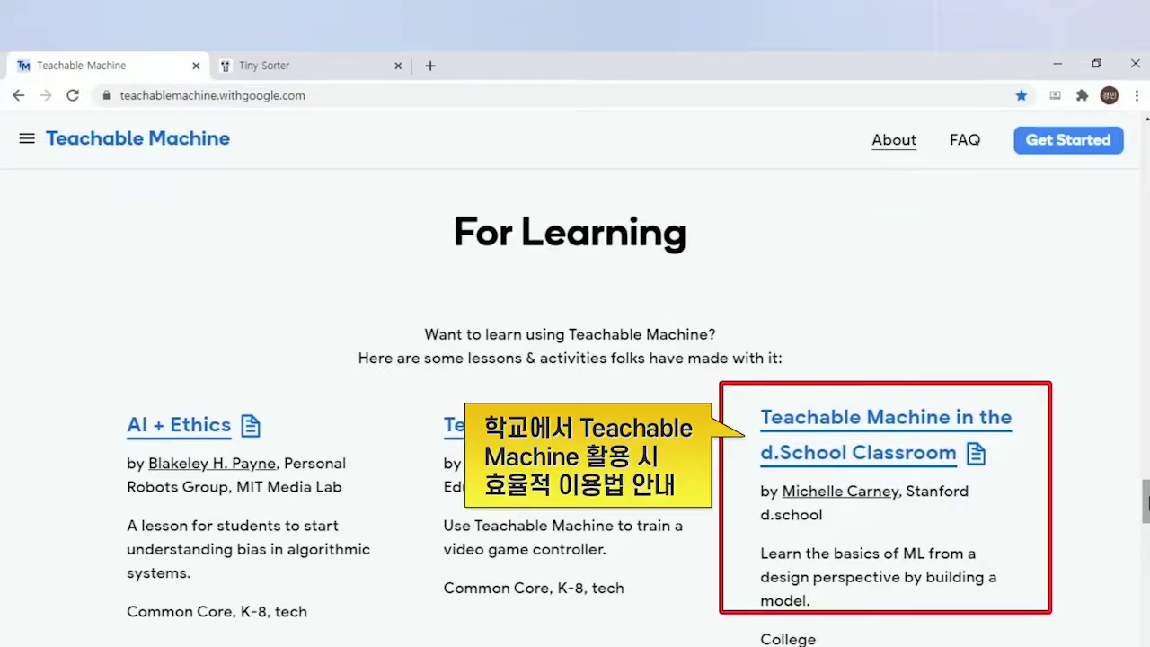
left_click_drag(1146, 503, 1146, 557)
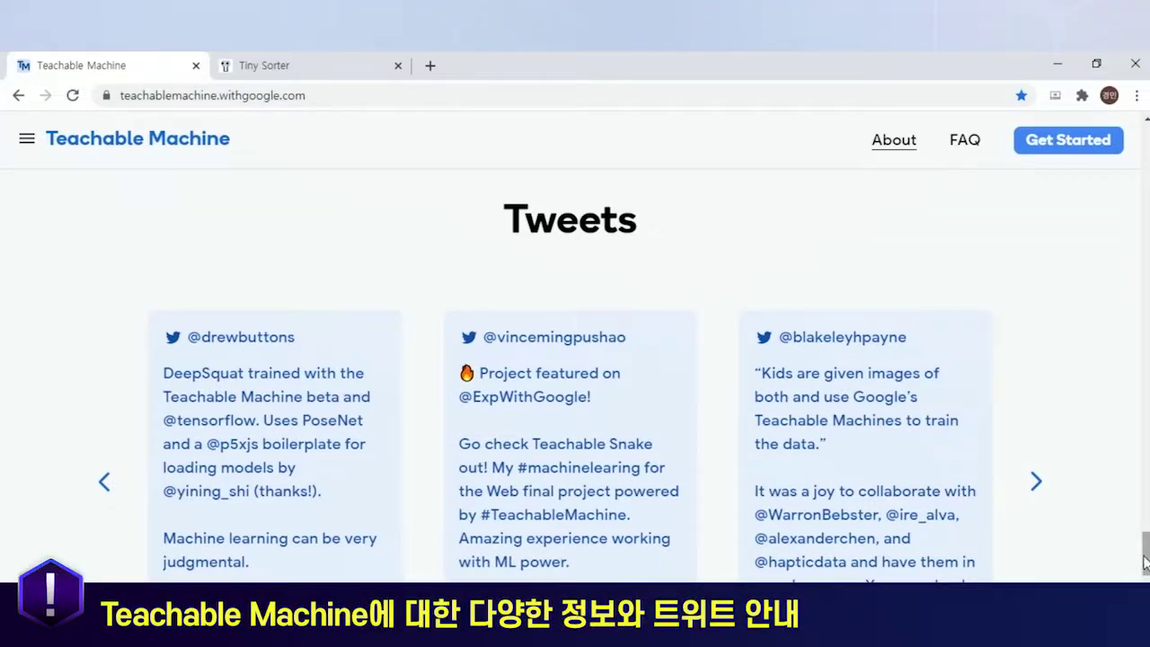
left_click_drag(1145, 561, 1146, 146)
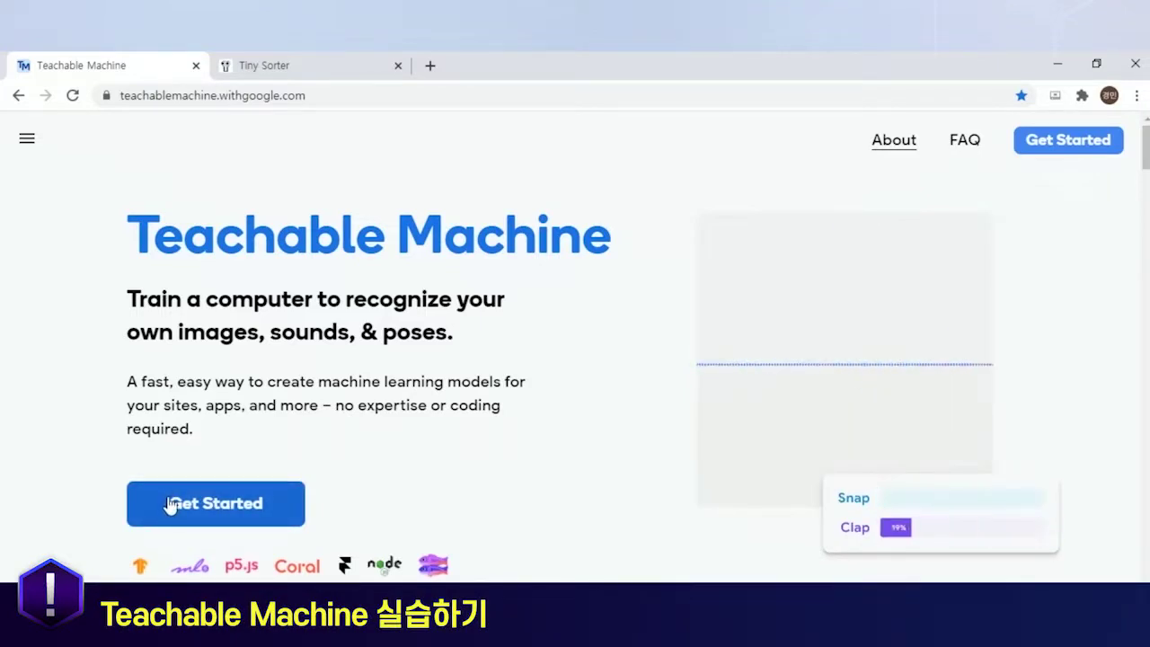
Get started with a new project in Teachable Machine, choosing Image Project as its type
left_click(172, 506)
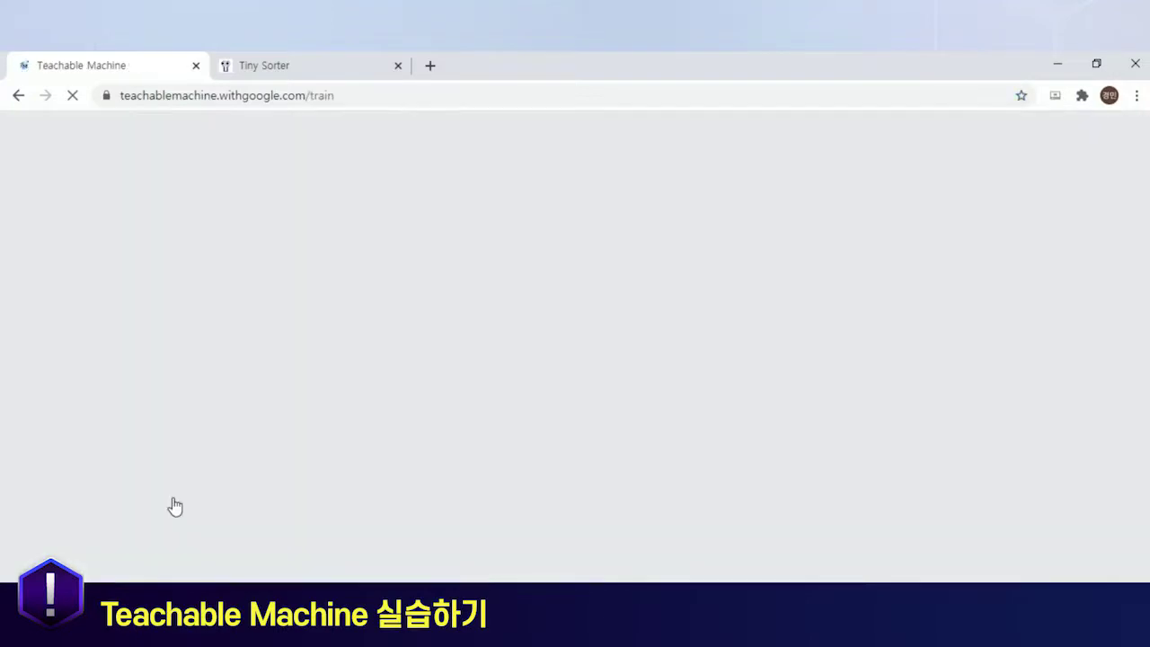
scroll(284, 453, "down", 1)
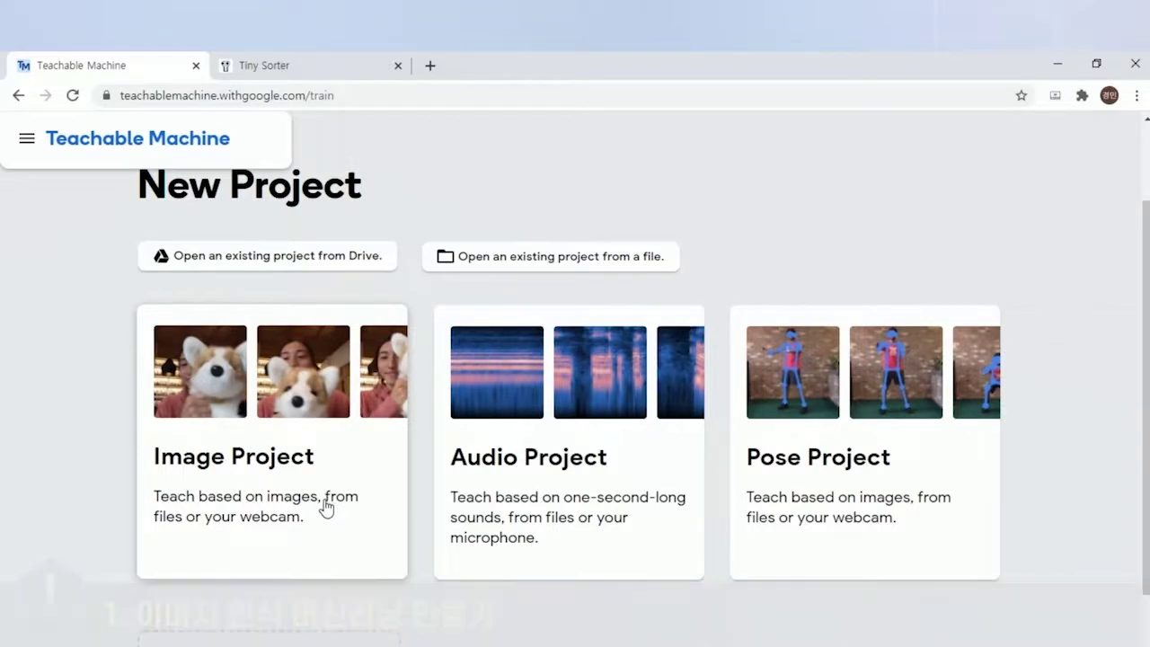
left_click(325, 507)
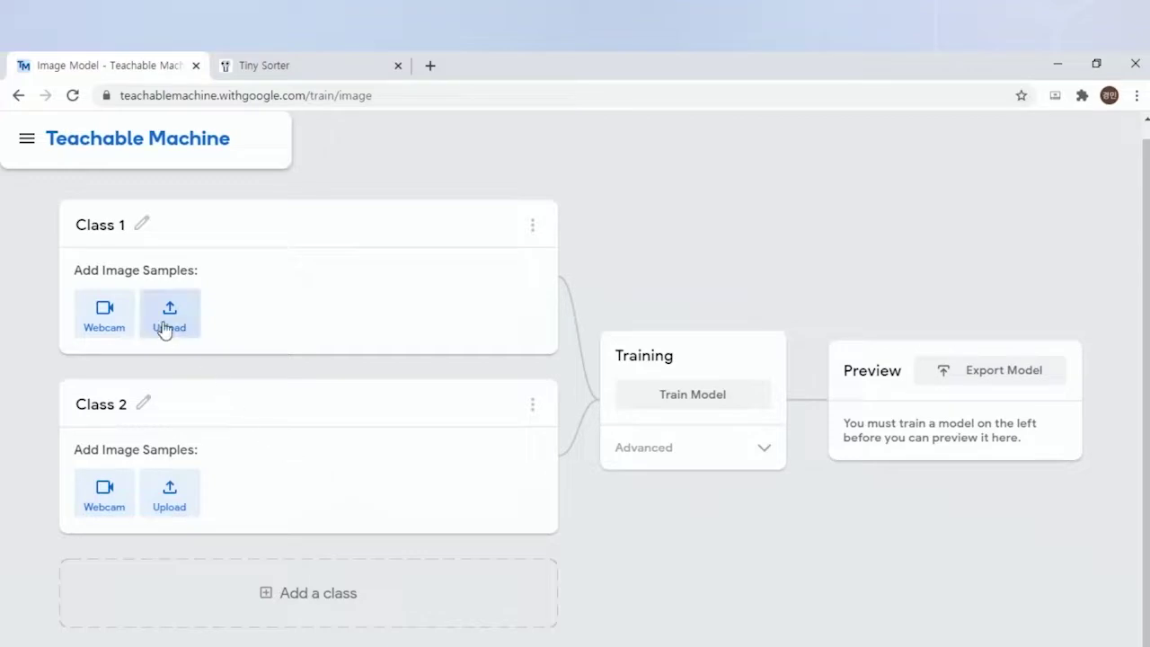
Rename Class 1 as Face and Class 2 as Mask
left_click(107, 232)
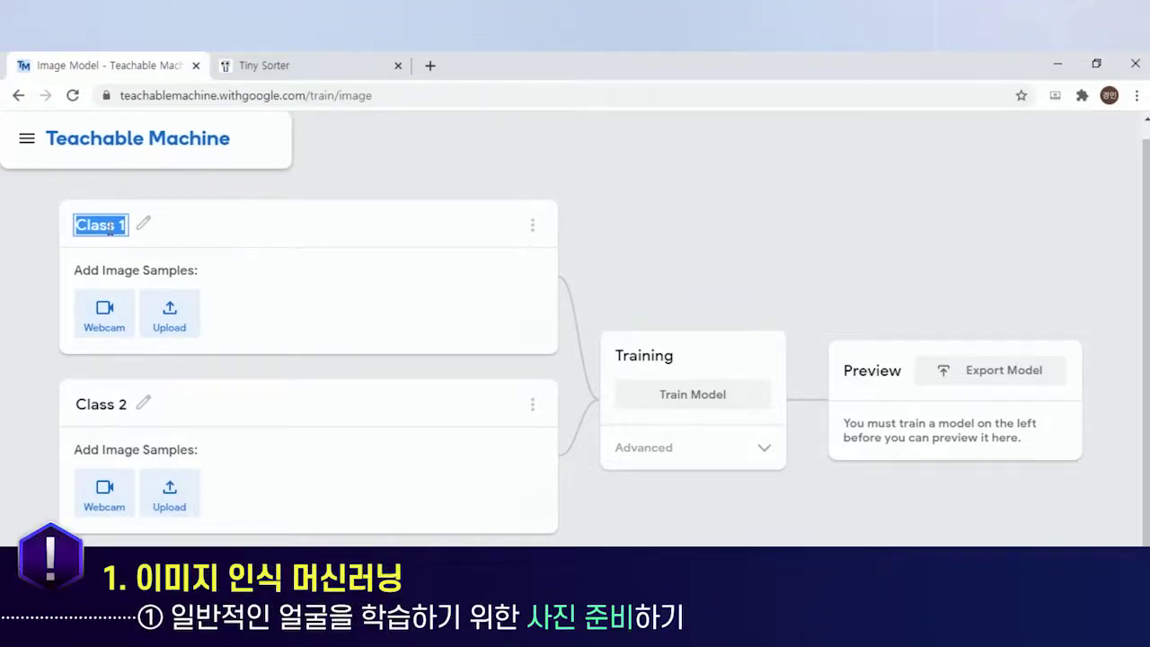
type("Fac")
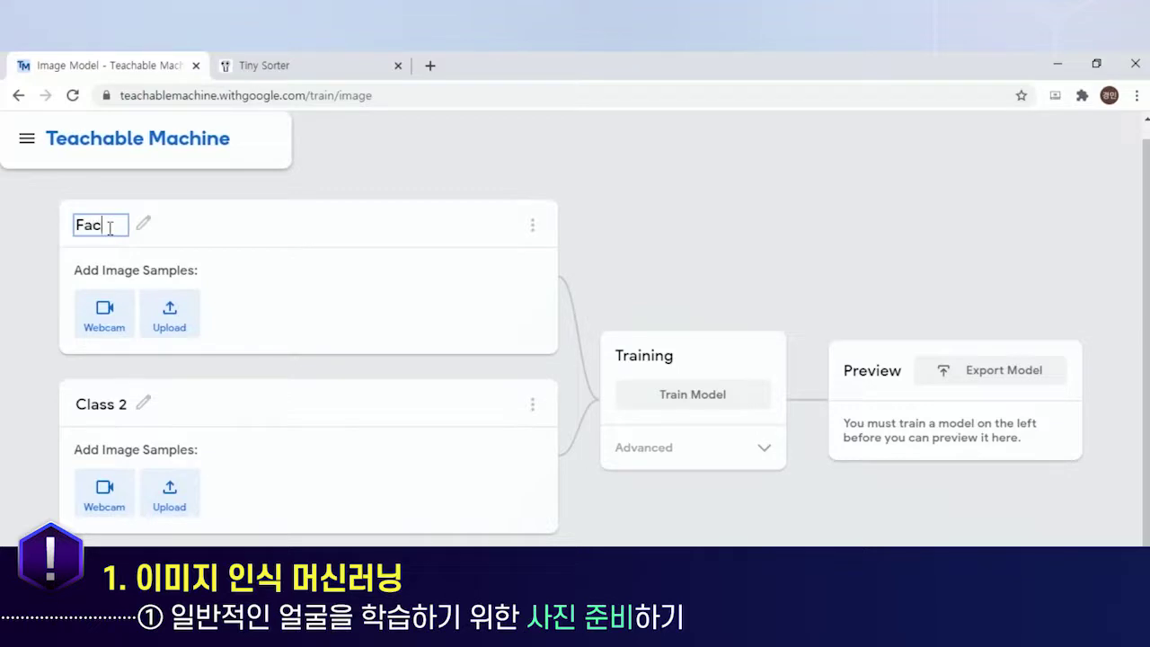
type("e")
left_click(131, 357)
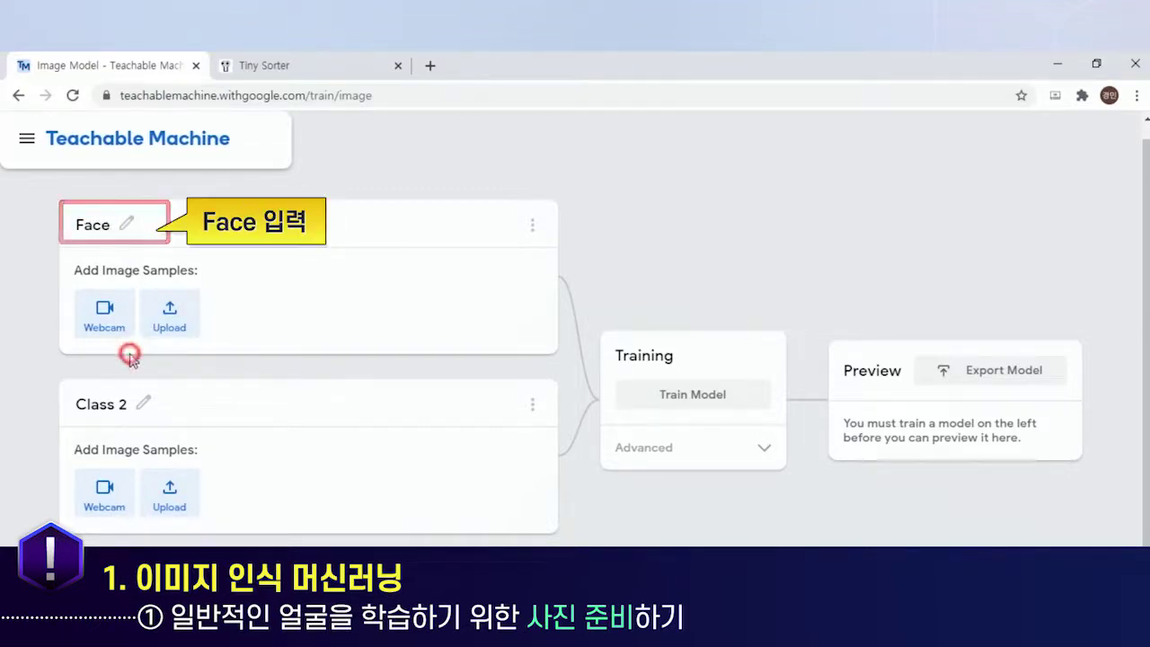
left_click(115, 403)
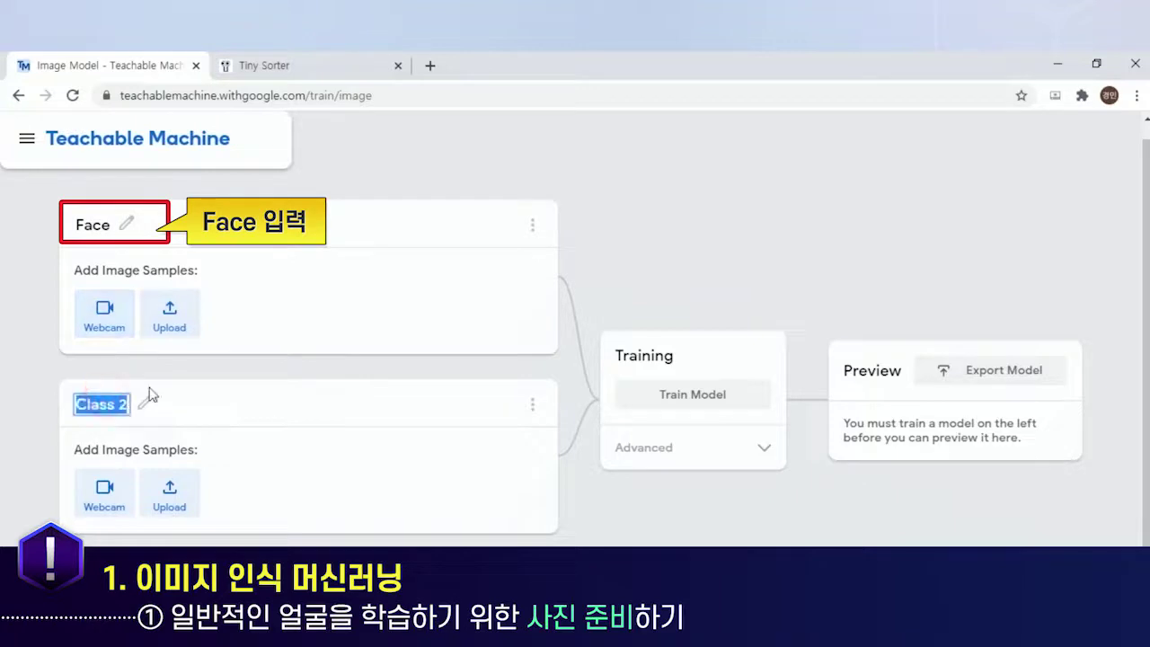
type("Mask")
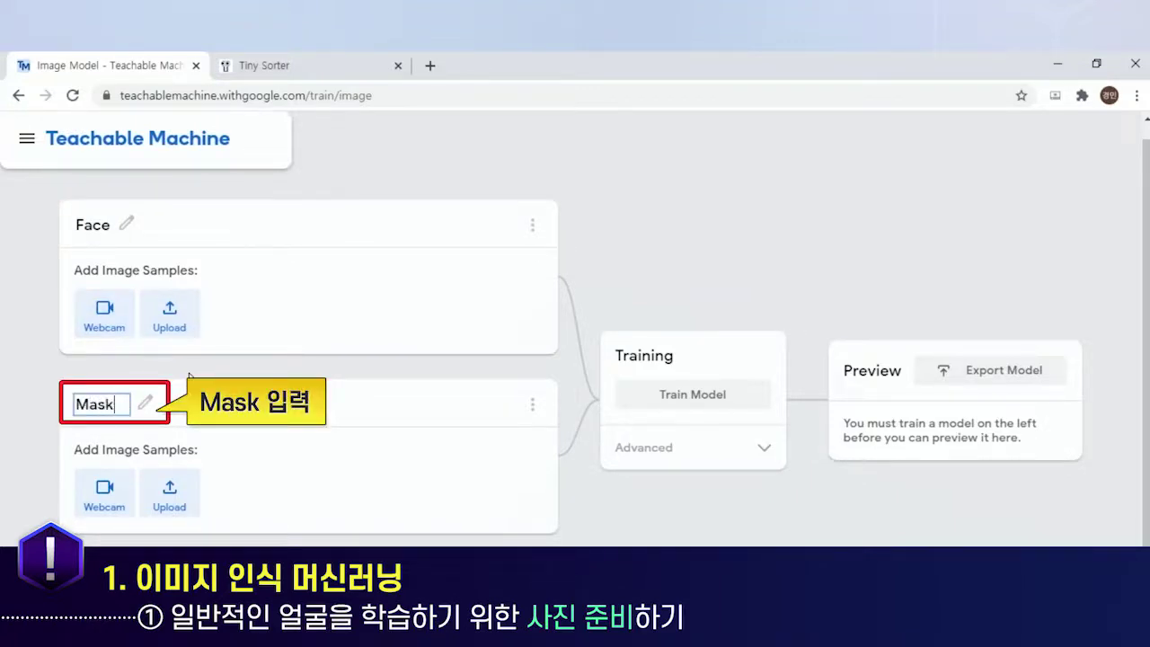
left_click(188, 373)
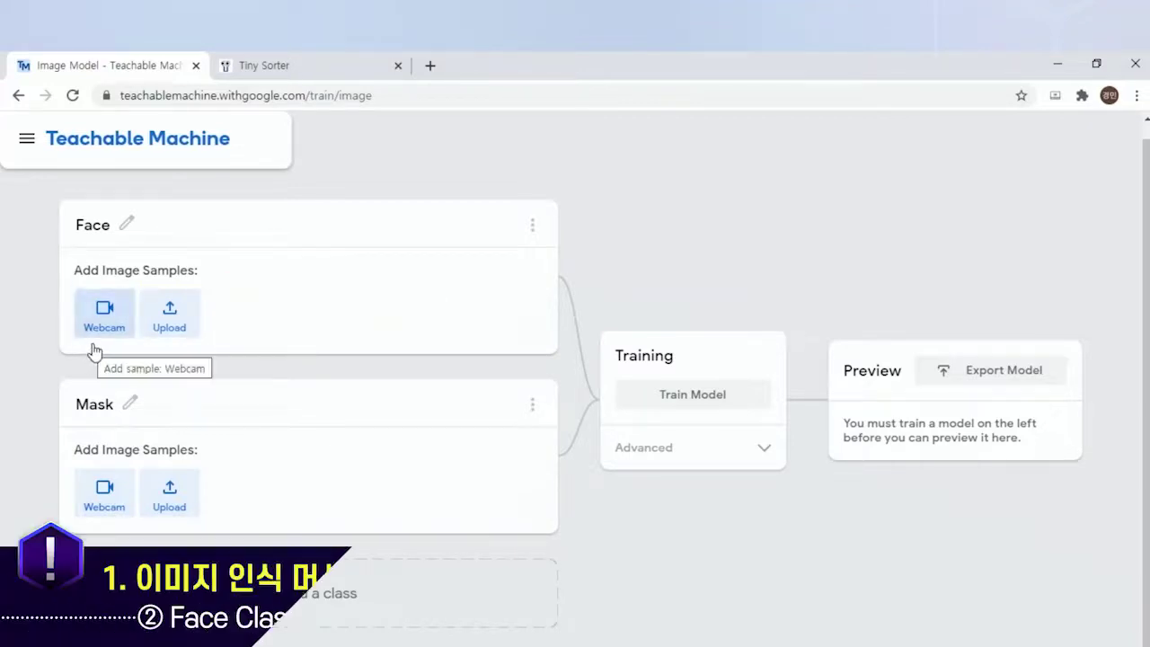
Record webcam image samples for both classes: 50 of the bare face for Face and 51 of the masked face for Mask
left_click(102, 346)
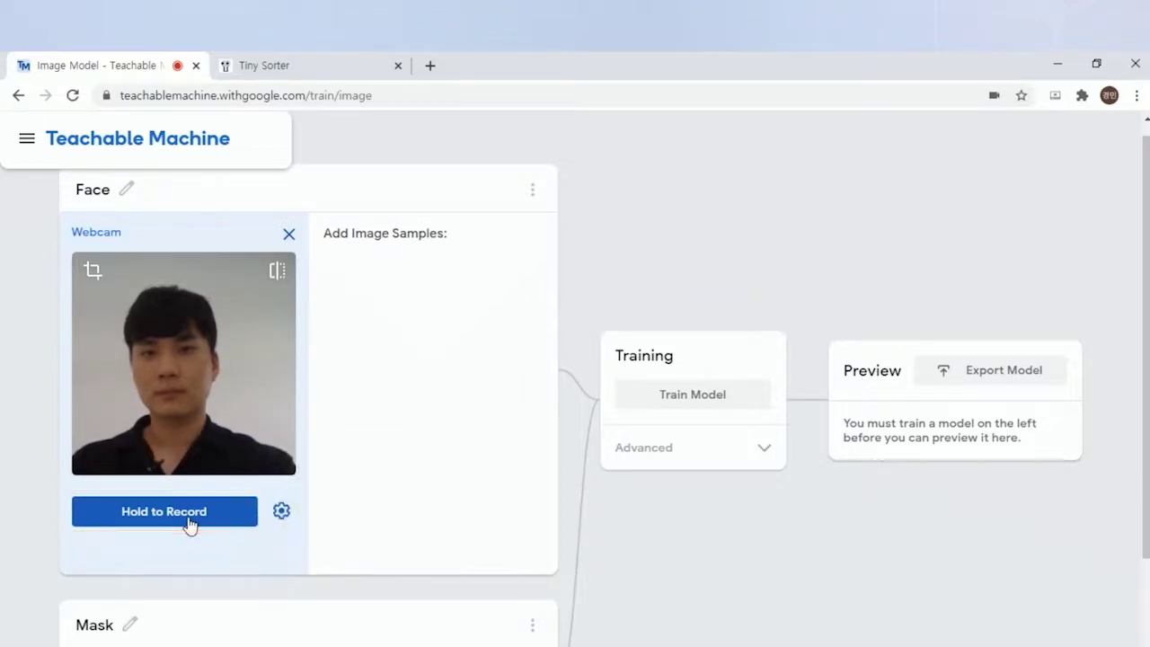
left_click_drag(190, 524, 190, 524)
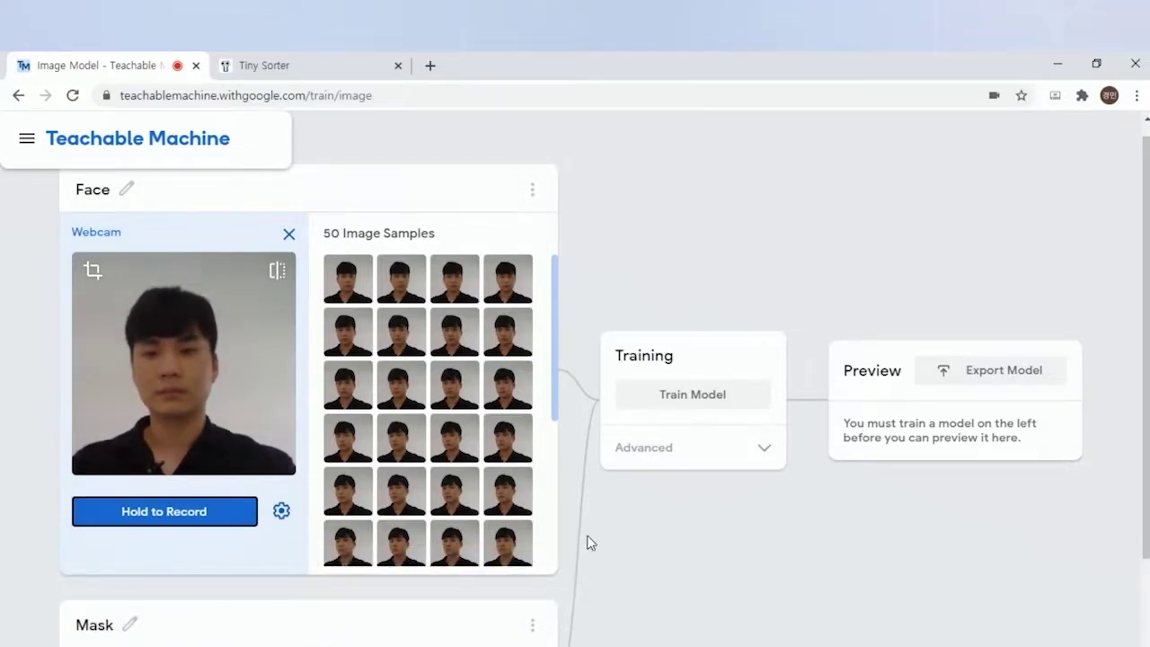
scroll(590, 543, "down", 2)
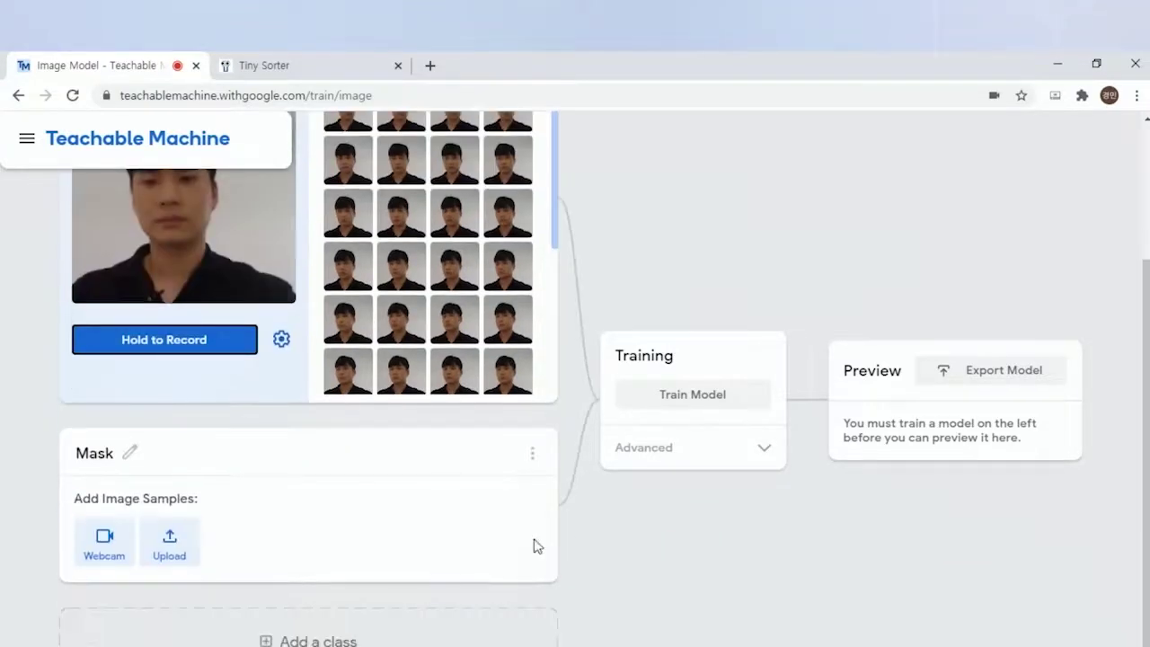
left_click(117, 540)
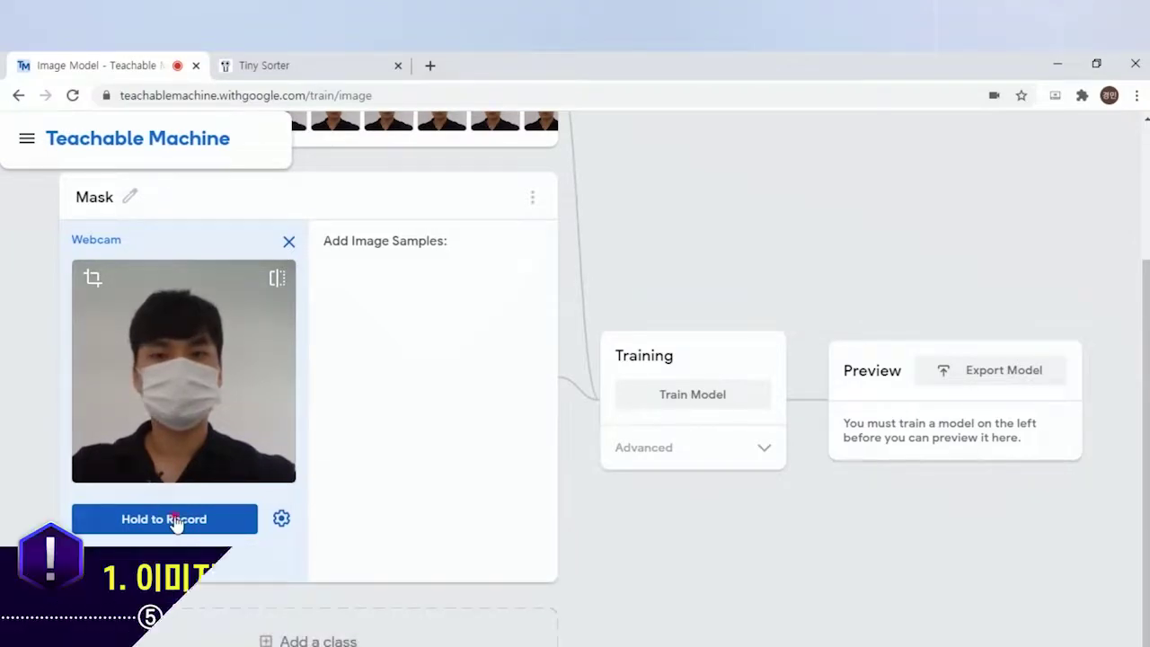
left_click_drag(176, 523, 176, 523)
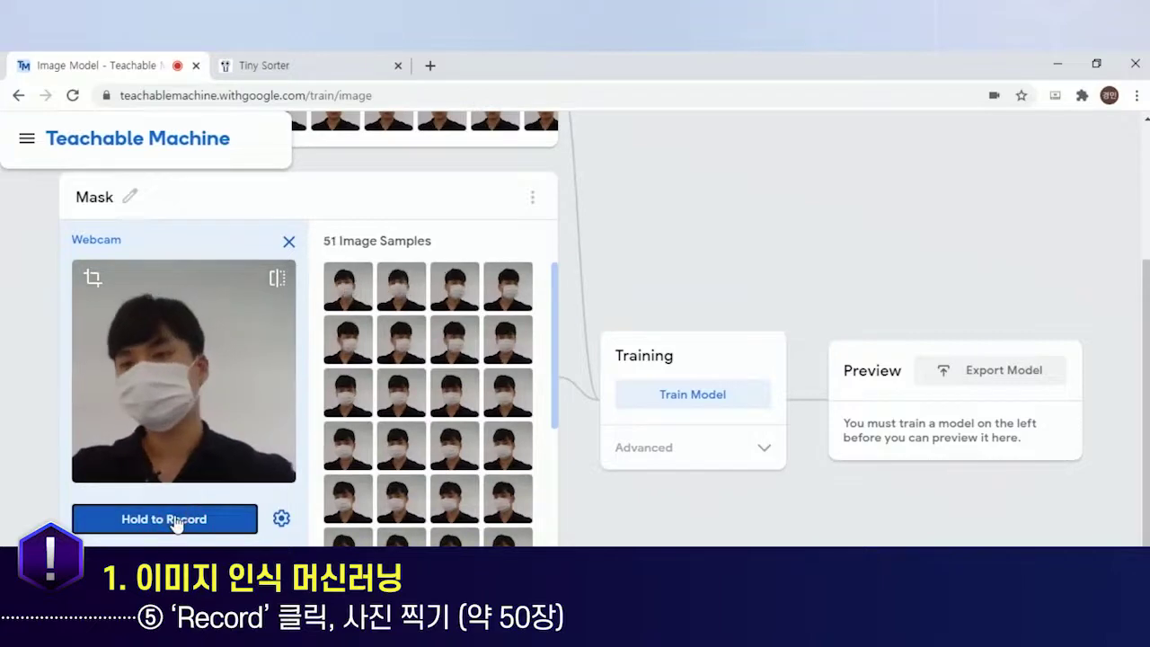
Train the image model on the Face and Mask samples and wait for the webcam preview
mouse_move(407, 467)
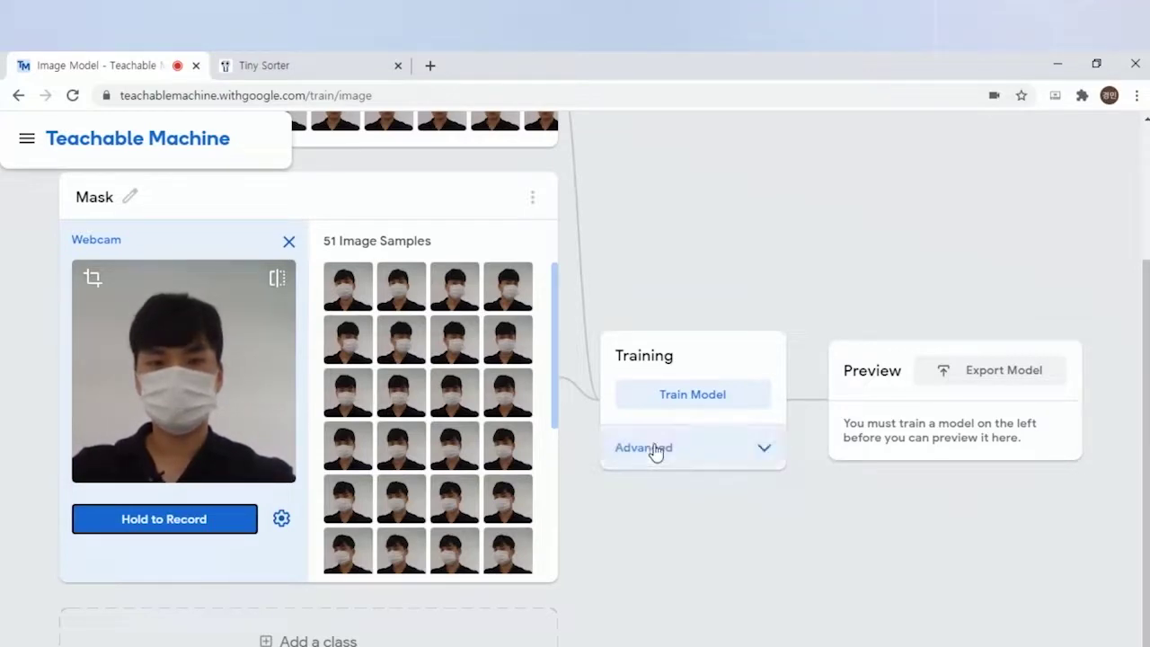
left_click(688, 406)
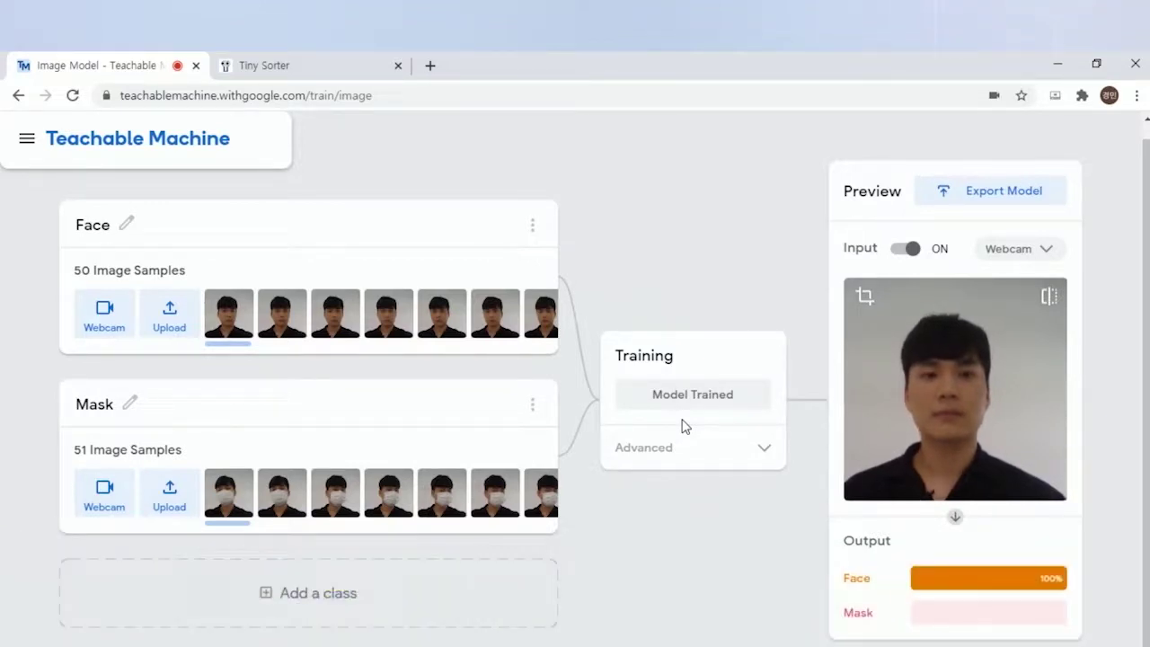
left_click(685, 420)
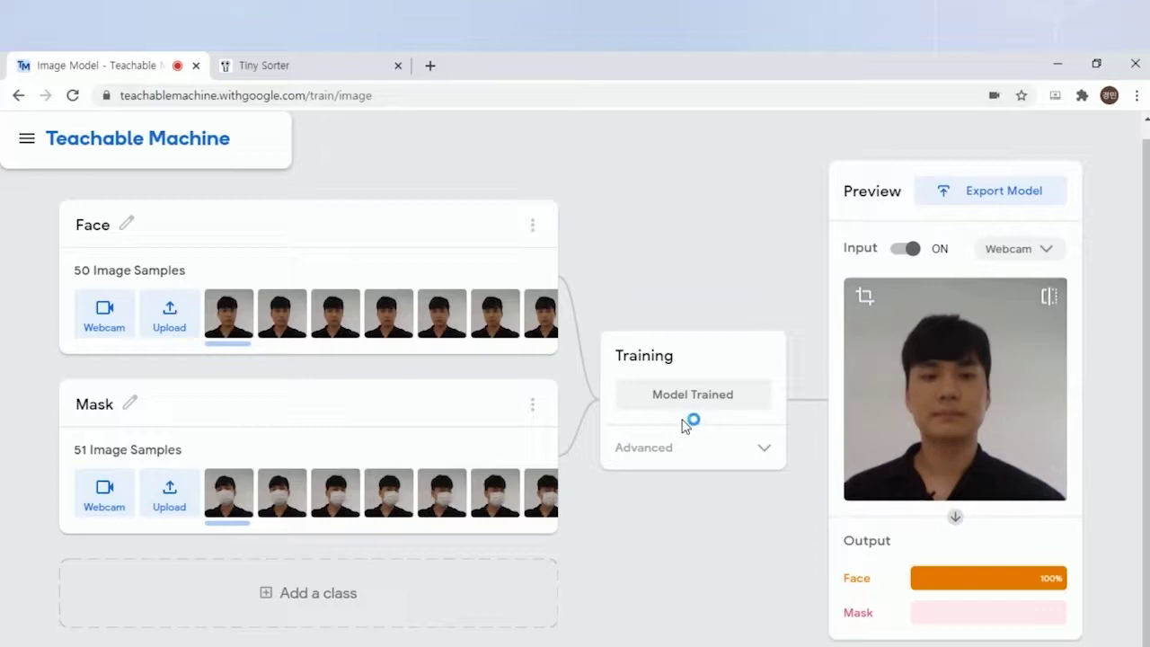